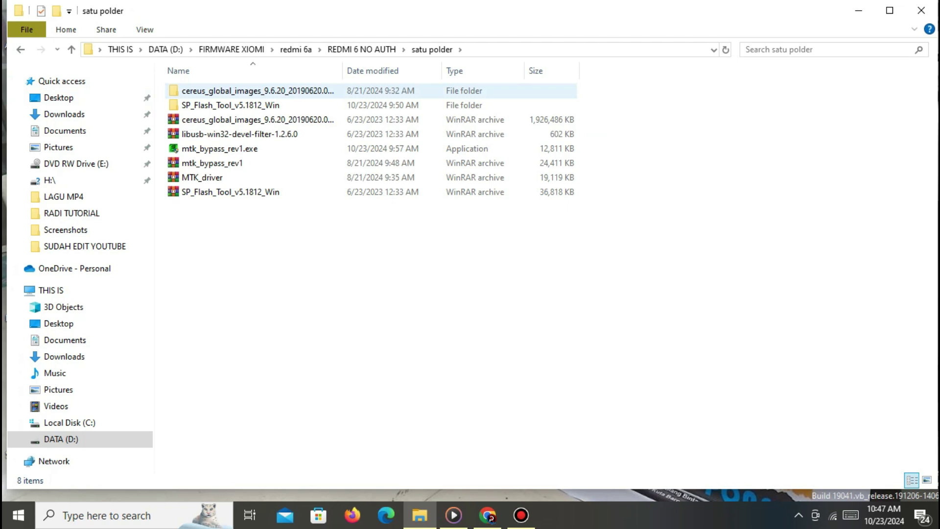
Try to launch the flash_tool application from the SP_Flash_Tool_v5.1812_Win folder
{"action": "left_click", "coordinate": [230, 105]}
{"action": "double_click", "coordinate": [231, 105]}
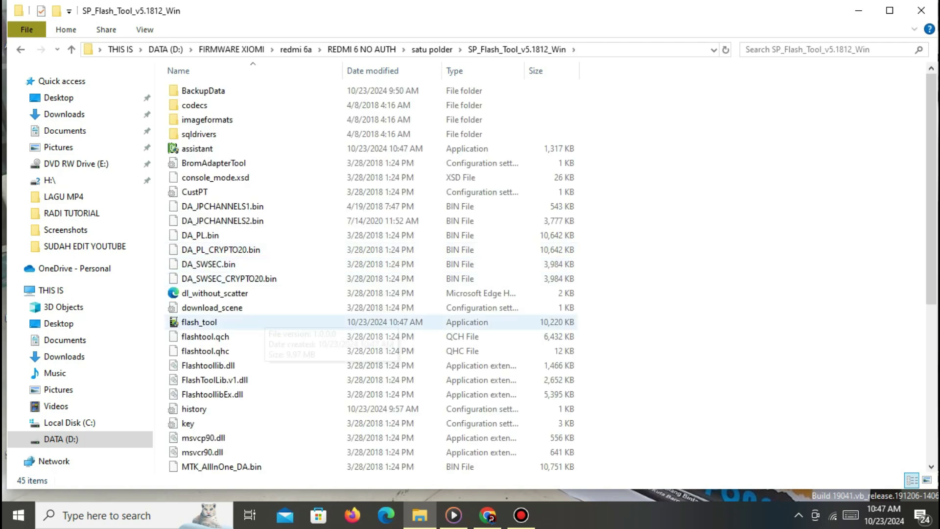
{"action": "left_click", "coordinate": [268, 321]}
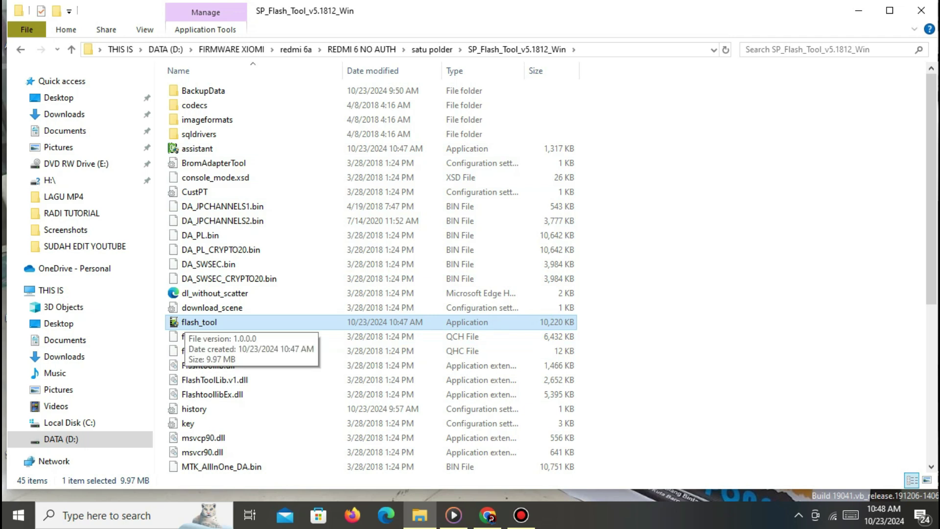
{"action": "double_click", "coordinate": [184, 323]}
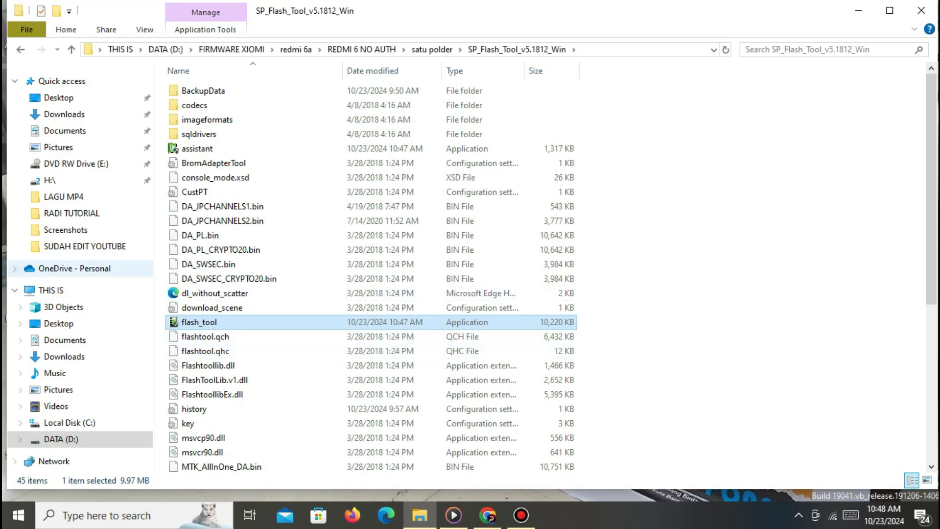
Check the real-time protection setting under Virus & threat protection settings in Windows Security, then close it
{"action": "key", "text": "super+s"}
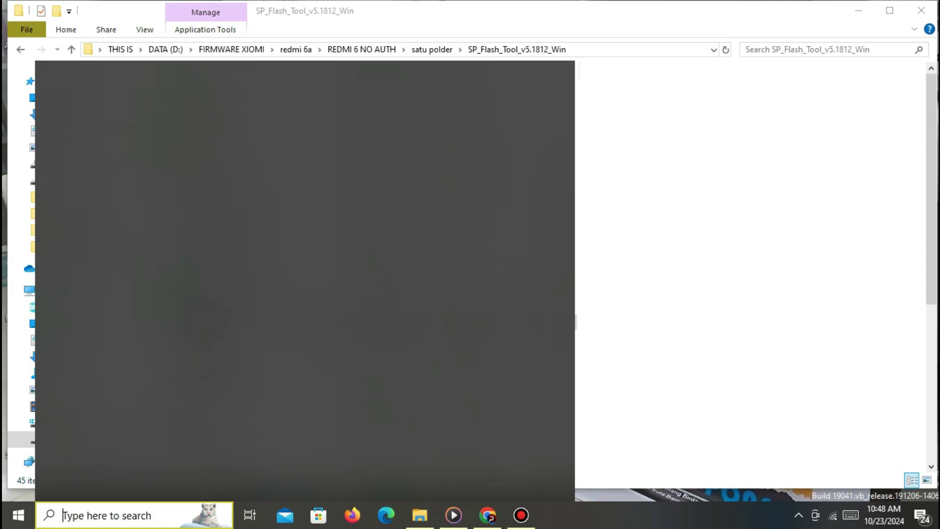
{"action": "type", "text": "a"}
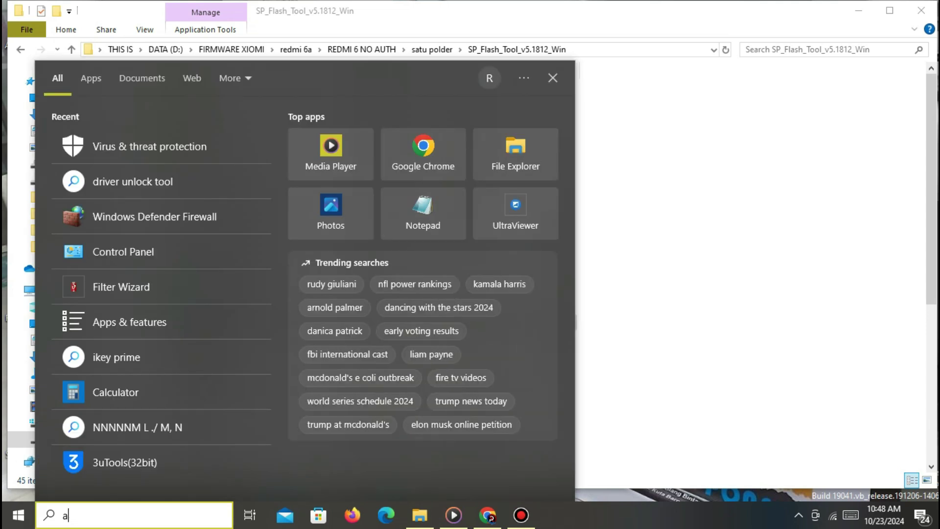
{"action": "type", "text": "n"}
{"action": "key", "text": "Return"}
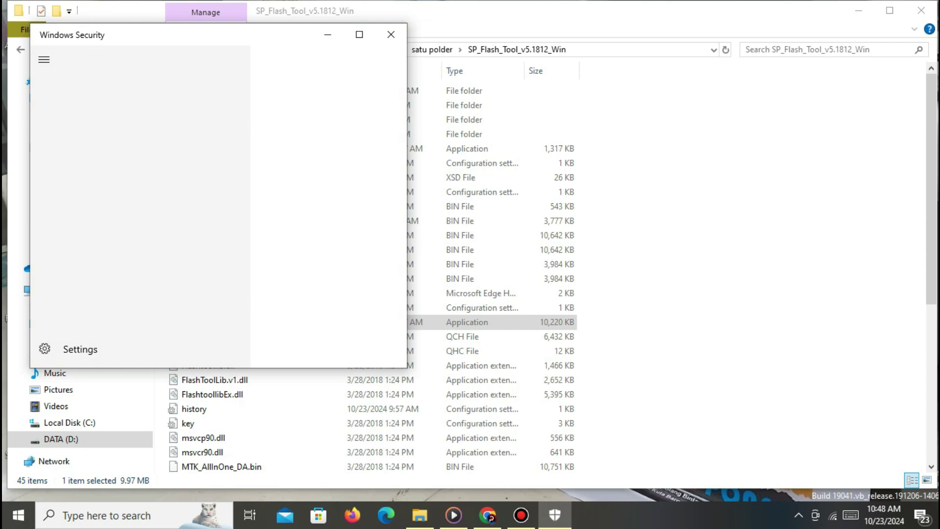
{"action": "scroll", "coordinate": [219, 226], "scroll_direction": "down", "scroll_amount": 5}
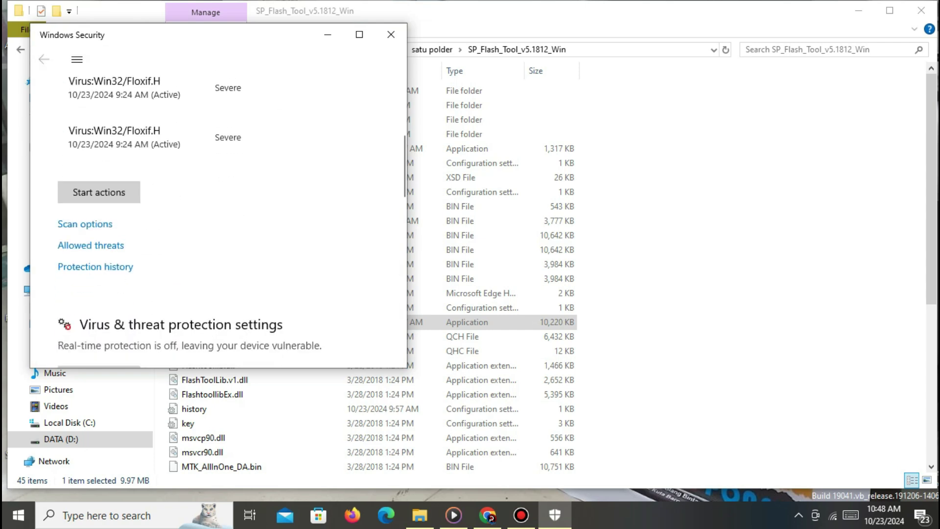
{"action": "scroll", "coordinate": [219, 226], "scroll_direction": "down", "scroll_amount": 2}
{"action": "left_click", "coordinate": [91, 274]}
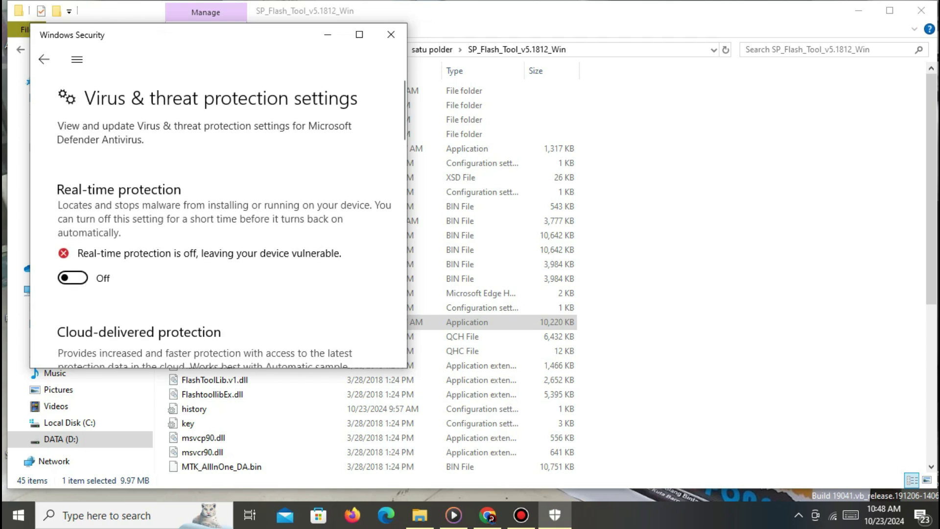
{"action": "left_click", "coordinate": [390, 34]}
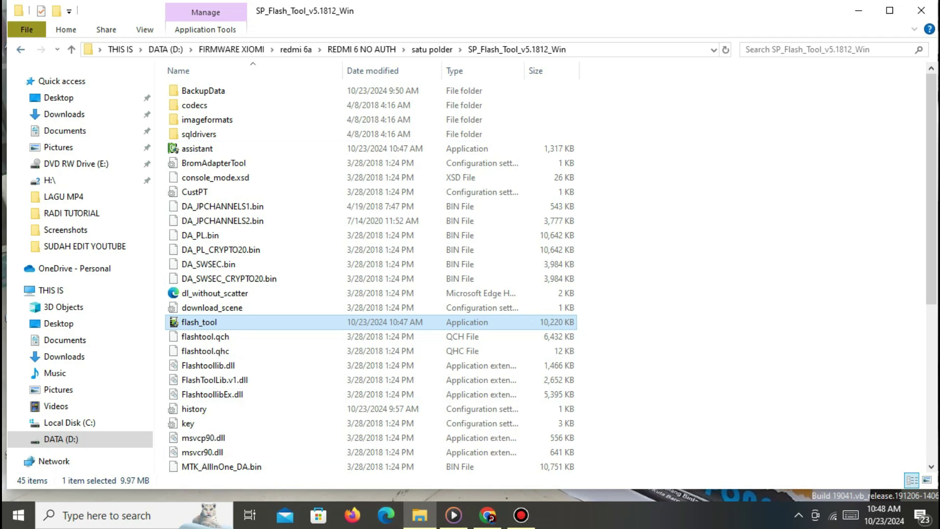
Extract the SP_Flash_Tool_v5.1812_Win archive into the satu polder folder, replacing all existing files
{"action": "left_click", "coordinate": [20, 49]}
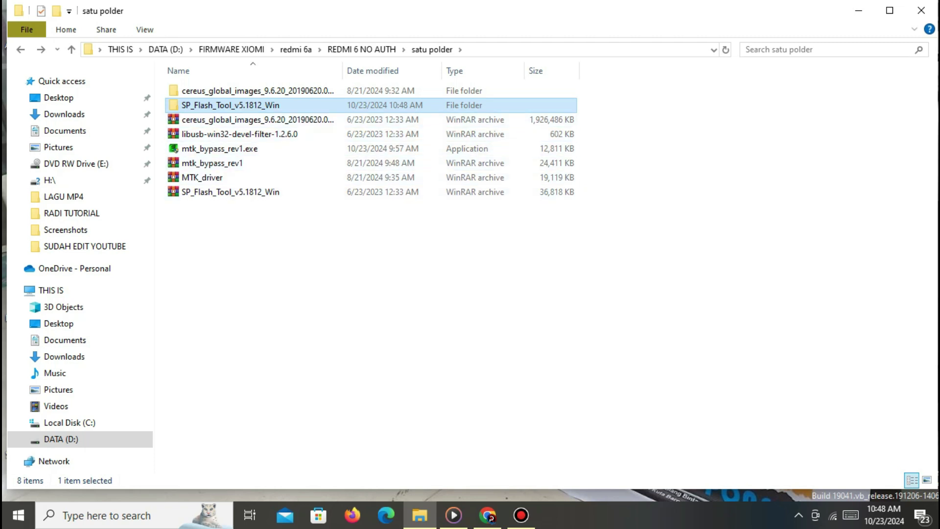
{"action": "left_click", "coordinate": [230, 192]}
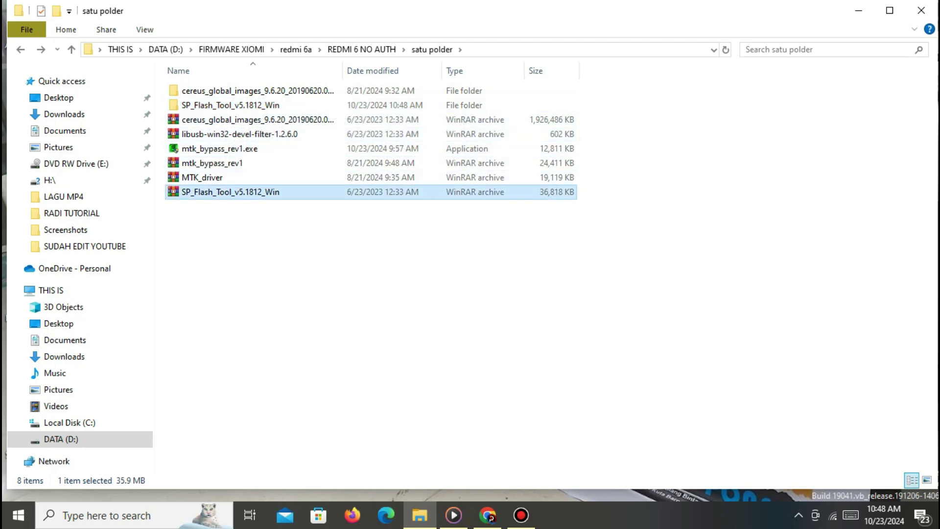
{"action": "right_click", "coordinate": [214, 188]}
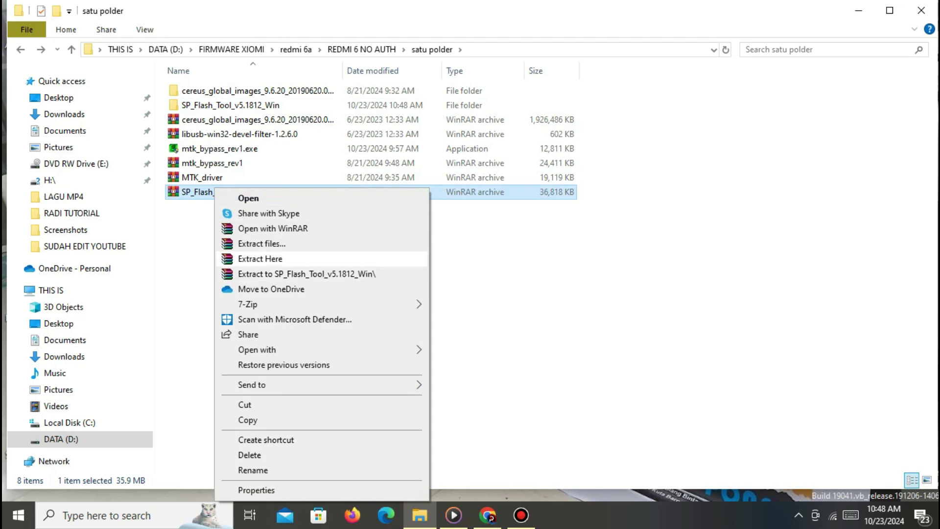
{"action": "left_click", "coordinate": [260, 259]}
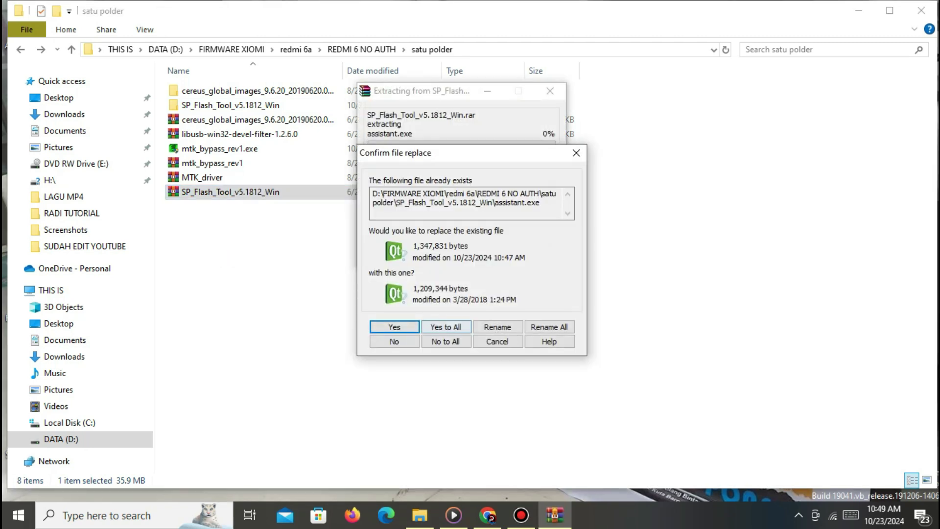
{"action": "left_click", "coordinate": [446, 326]}
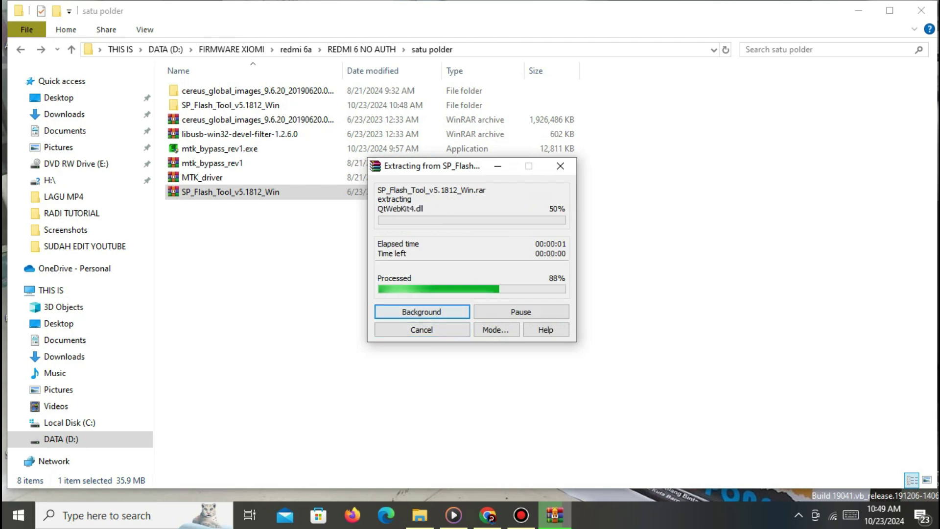
Launch flash_tool from the re-extracted SP_Flash_Tool_v5.1812_Win folder and dismiss the scatter file error
{"action": "double_click", "coordinate": [230, 105]}
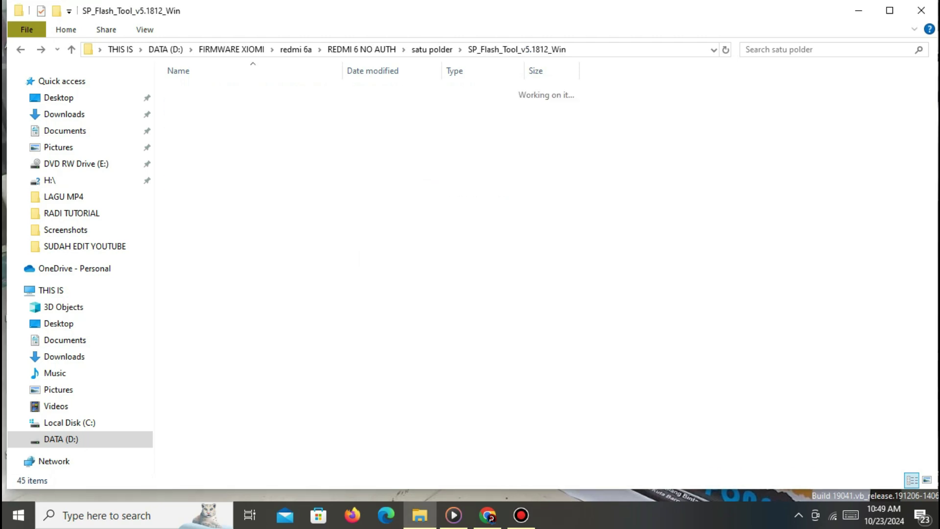
{"action": "left_click", "coordinate": [240, 321]}
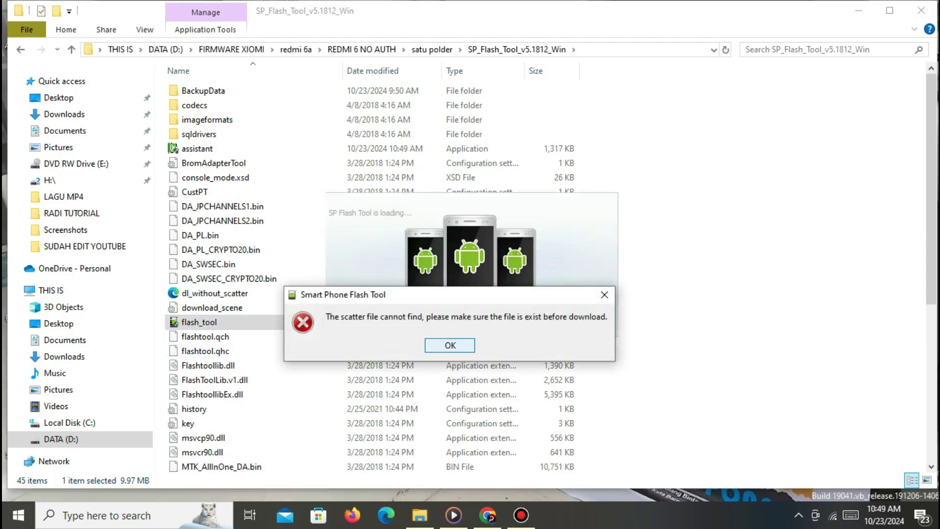
{"action": "key", "text": "Return"}
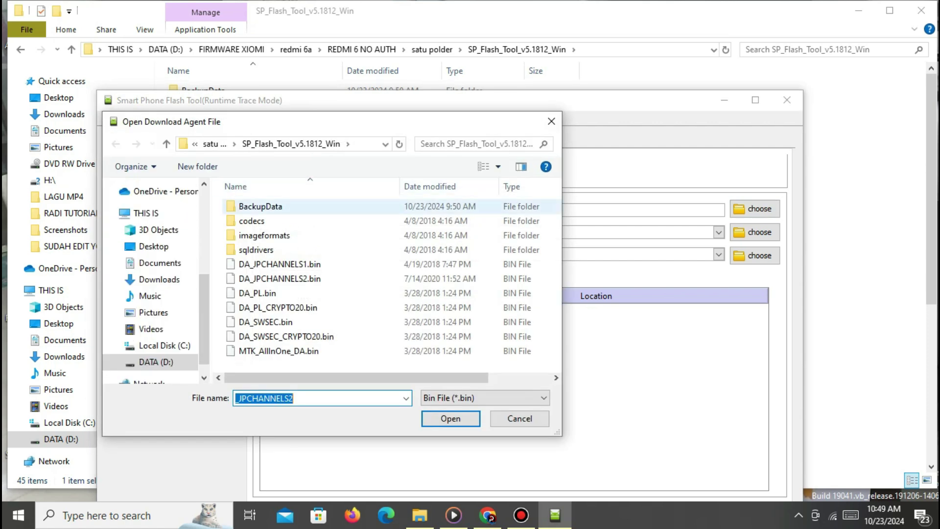
Load MTK_AllInOne_DA.bin as the download agent and maximize the flash tool window
{"action": "left_click", "coordinate": [278, 351]}
{"action": "key", "text": "Return"}
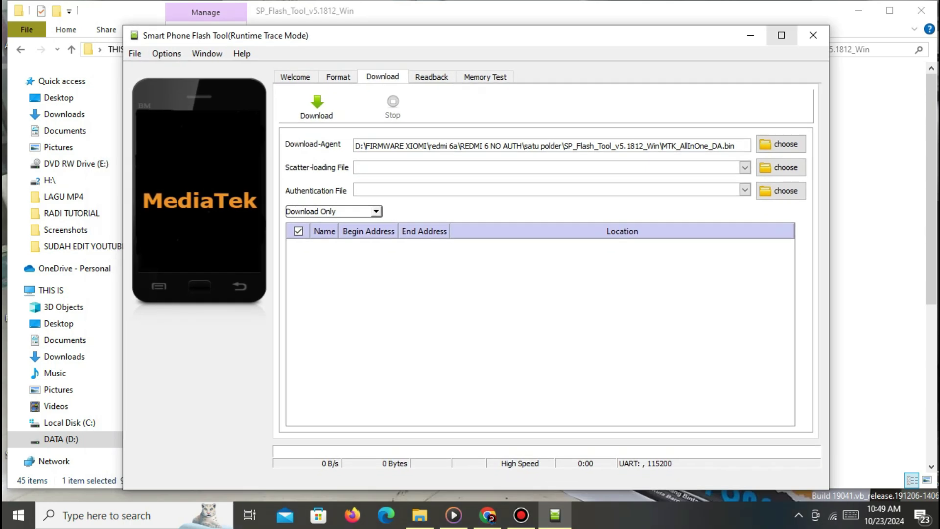
{"action": "left_click", "coordinate": [780, 35]}
Load MT6765_Android_scatter.txt as the scatter-loading file from the images folder of the cactus_global_images_V11.0.9.0 firmware in FIRMWARE XIOMI\redmi 6a
{"action": "left_click", "coordinate": [894, 137]}
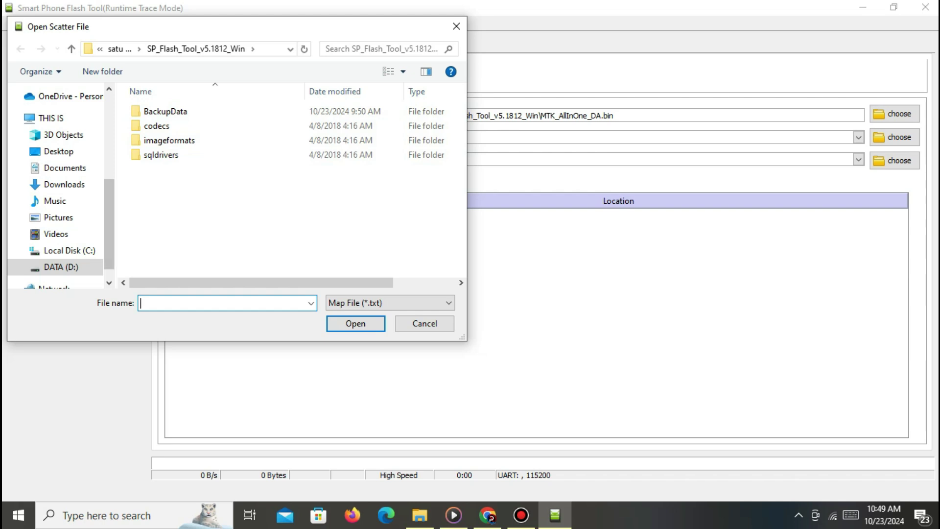
{"action": "left_click", "coordinate": [61, 267]}
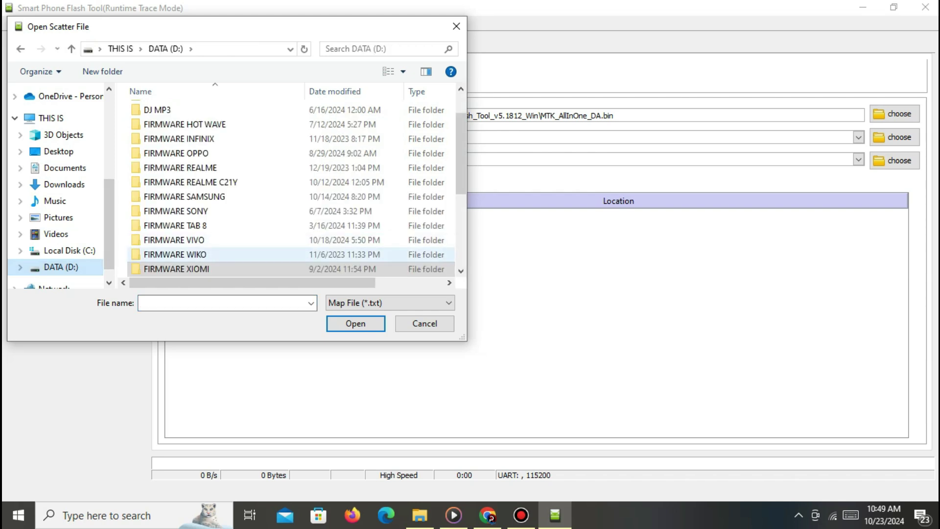
{"action": "double_click", "coordinate": [176, 269]}
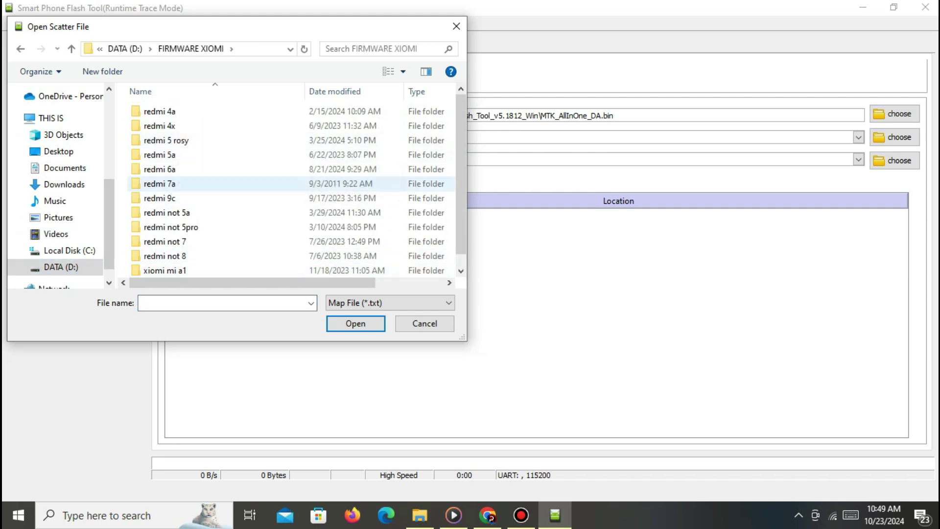
{"action": "double_click", "coordinate": [159, 169]}
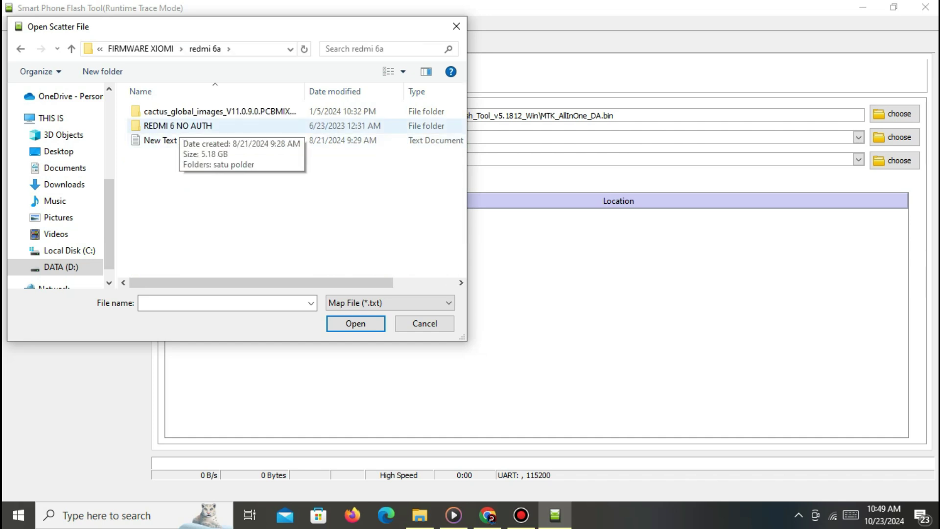
{"action": "double_click", "coordinate": [196, 111]}
{"action": "double_click", "coordinate": [196, 111]}
{"action": "double_click", "coordinate": [188, 140]}
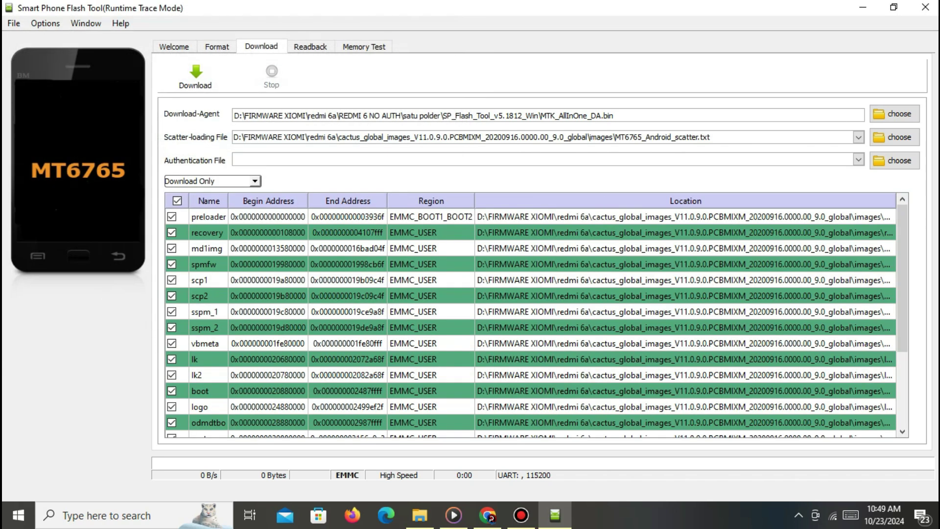
Deselect all partitions, then enable only userdata, cache and system for flashing
{"action": "left_click", "coordinate": [177, 201]}
{"action": "scroll", "coordinate": [530, 323], "scroll_direction": "down", "scroll_amount": 3}
{"action": "left_click", "coordinate": [171, 429]}
{"action": "left_click", "coordinate": [171, 413]}
{"action": "left_click", "coordinate": [172, 397]}
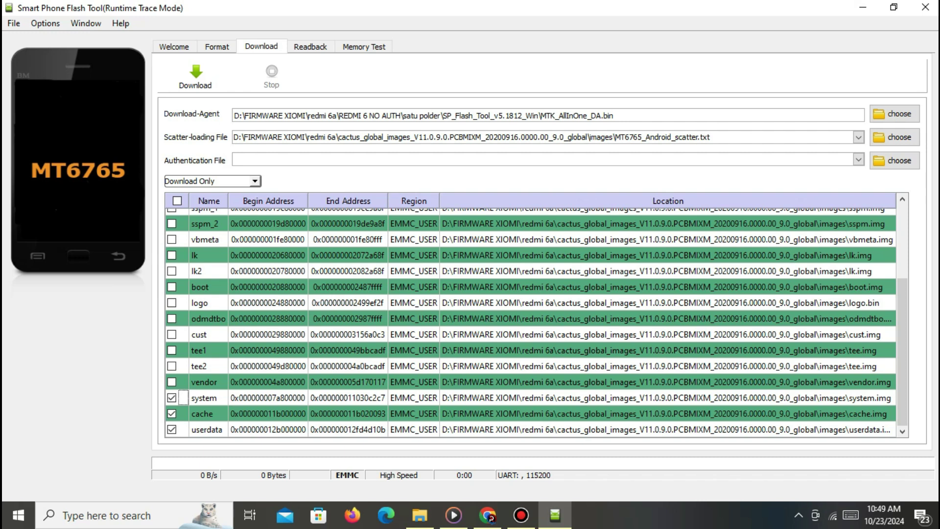
{"action": "mouse_move", "coordinate": [902, 351]}
{"action": "left_mouse_down"}
{"action": "mouse_move", "coordinate": [902, 300]}
{"action": "mouse_move", "coordinate": [902, 351]}
{"action": "left_mouse_up"}
Switch to File Explorer and return to the satu polder folder
{"action": "mouse_move", "coordinate": [419, 514]}
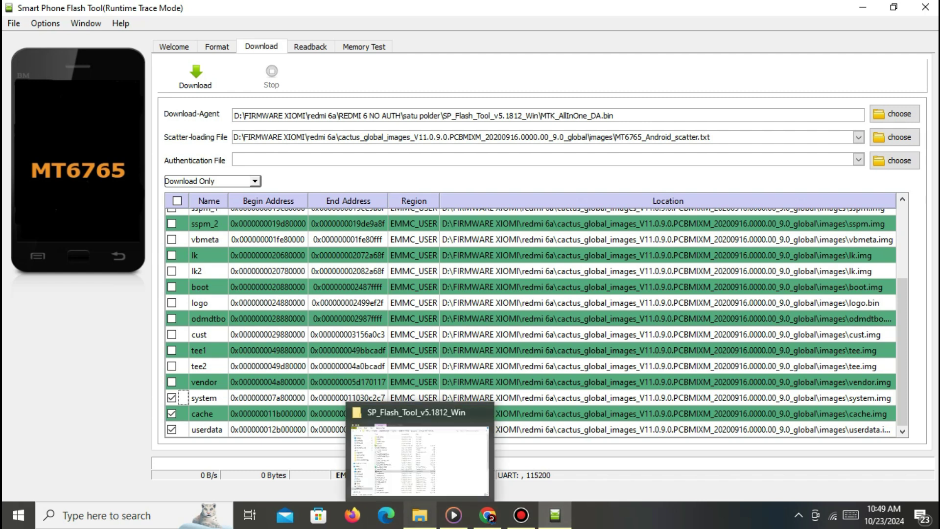
{"action": "left_click", "coordinate": [419, 453]}
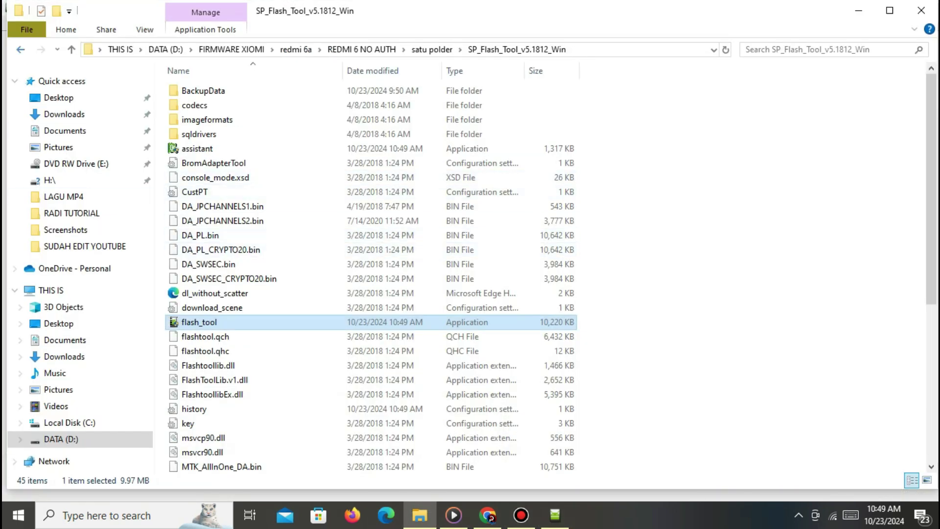
{"action": "left_click", "coordinate": [20, 49]}
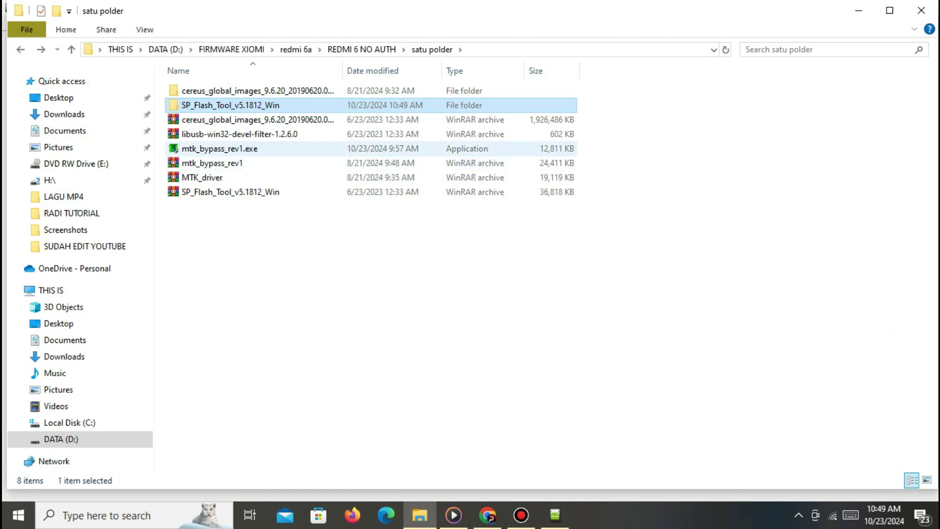